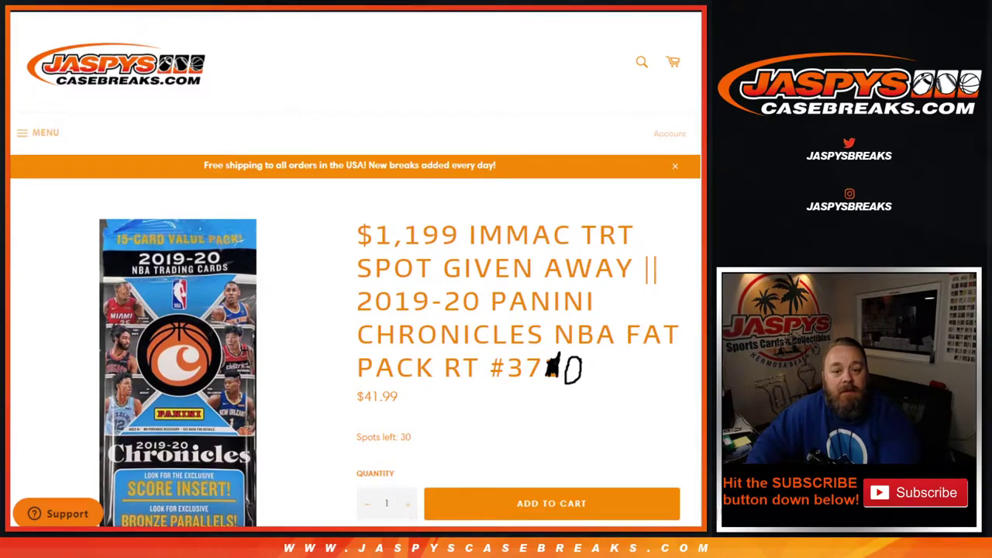
- Paste the customer names into the empty List Randomizer box
{"action": "scroll", "coordinate": [318, 195], "scroll_direction": "down", "scroll_amount": 10}
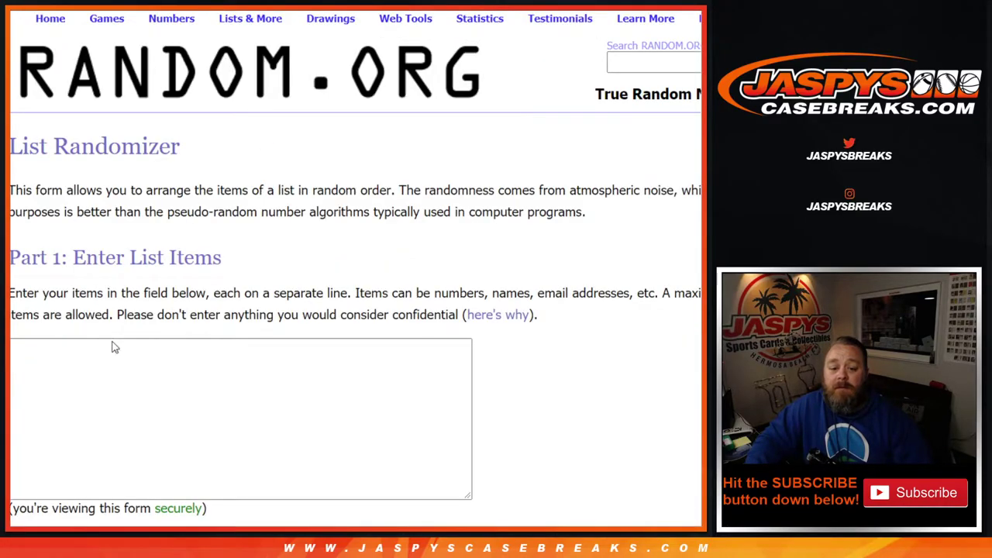
{"action": "left_click", "coordinate": [90, 391]}
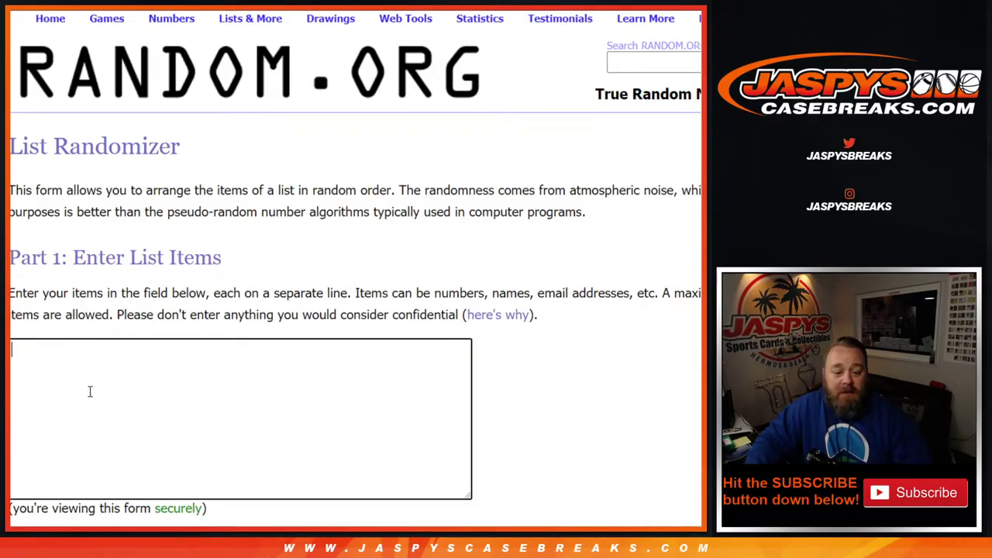
{"action": "key", "text": "ctrl+v"}
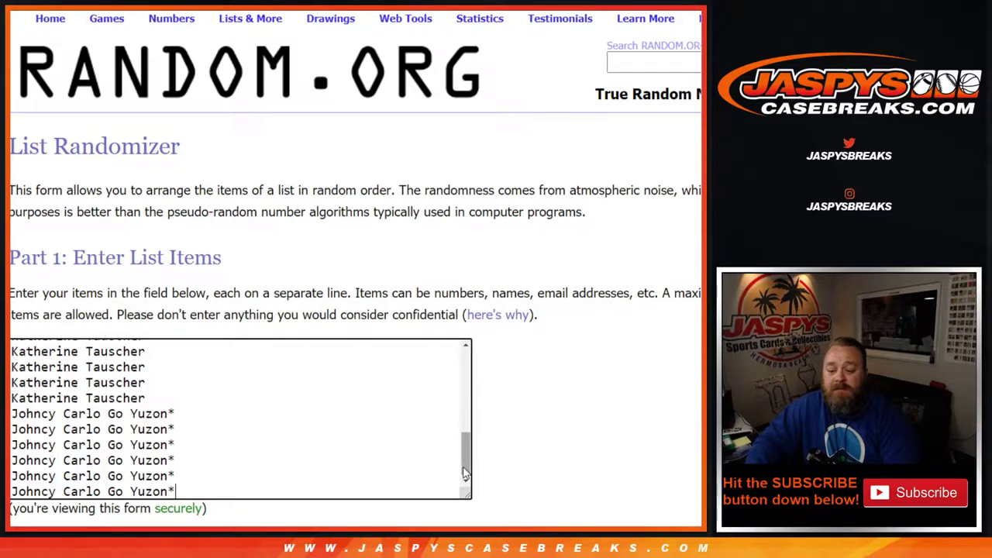
- Replace the second randomizer's contents with the 30 NBA team list
{"action": "left_click_drag", "start_coordinate": [465, 473], "coordinate": [505, 348]}
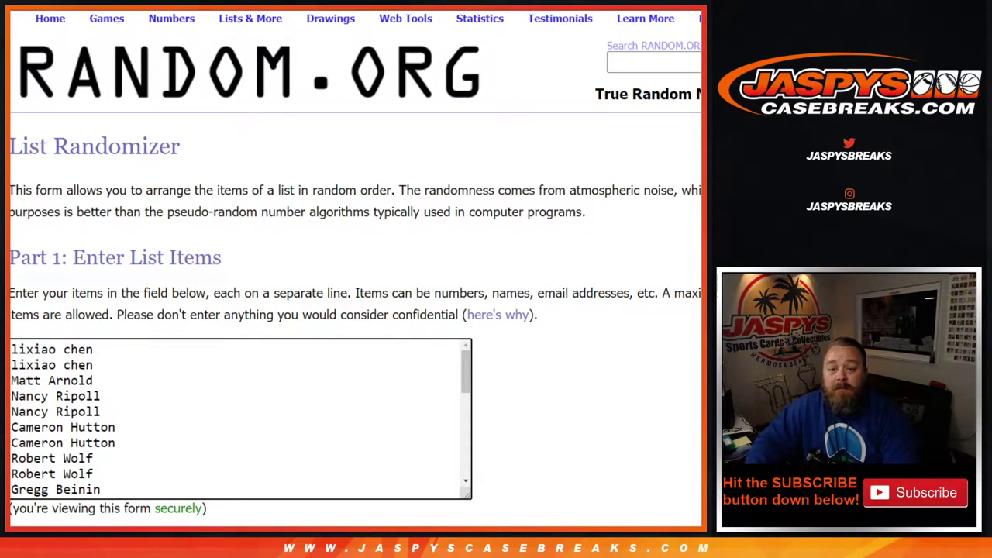
{"action": "scroll", "coordinate": [355, 279], "scroll_direction": "down", "scroll_amount": 3}
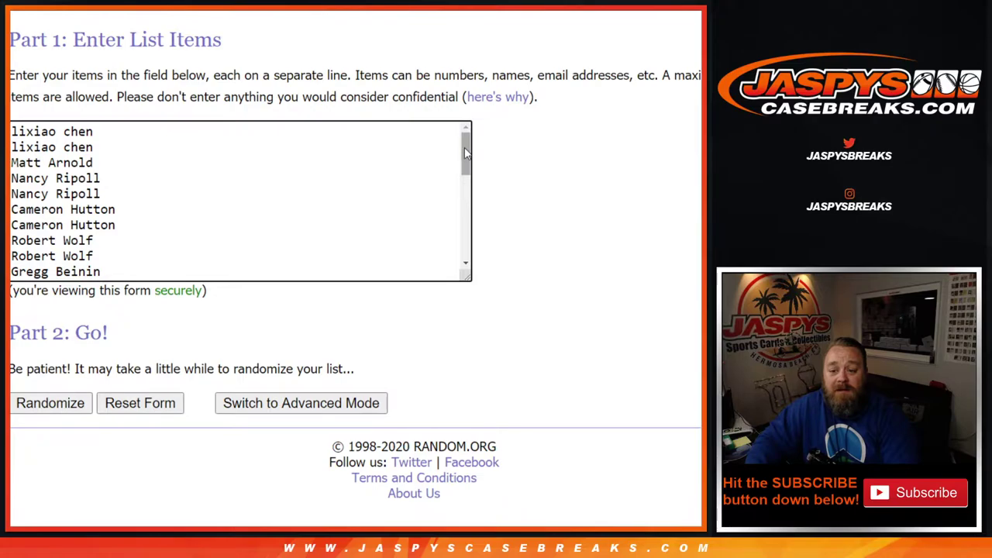
{"action": "mouse_move", "coordinate": [465, 147]}
{"action": "left_mouse_down"}
{"action": "mouse_move", "coordinate": [465, 237]}
{"action": "mouse_move", "coordinate": [475, 185]}
{"action": "mouse_move", "coordinate": [353, 36]}
{"action": "left_mouse_up"}
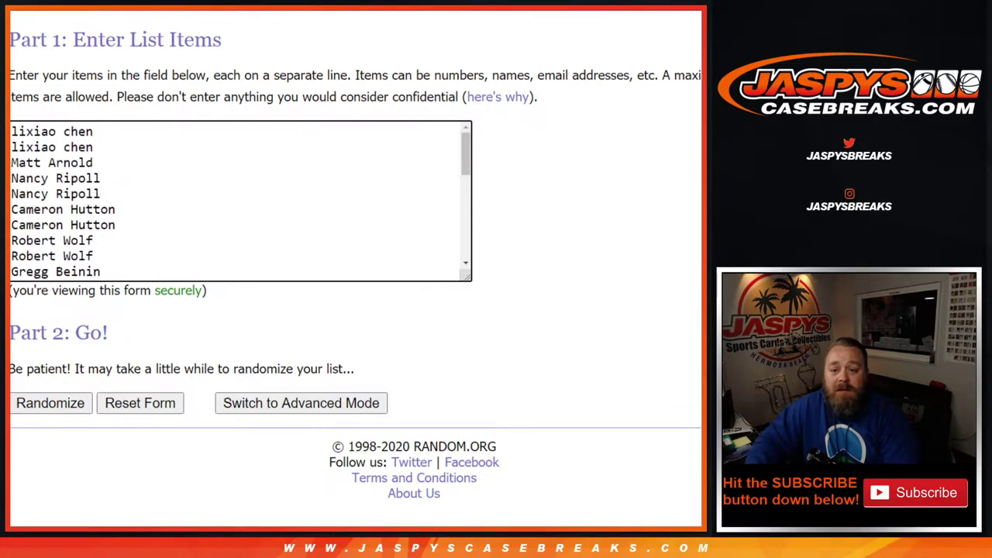
{"action": "key", "text": "ctrl+a"}
{"action": "key", "text": "ctrl+v"}
{"action": "left_click_drag", "start_coordinate": [462, 144], "coordinate": [469, 267]}
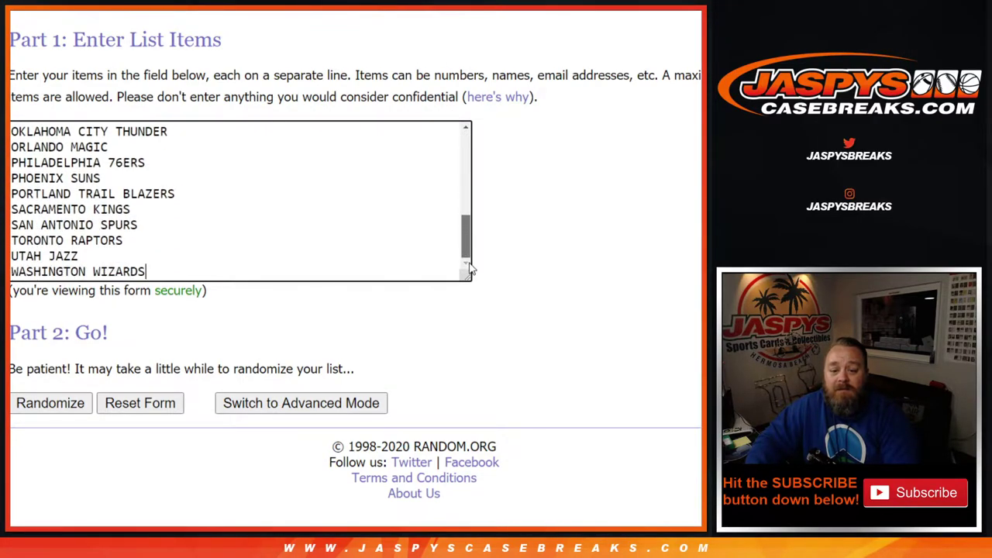
{"action": "key", "text": "ctrl+Home"}
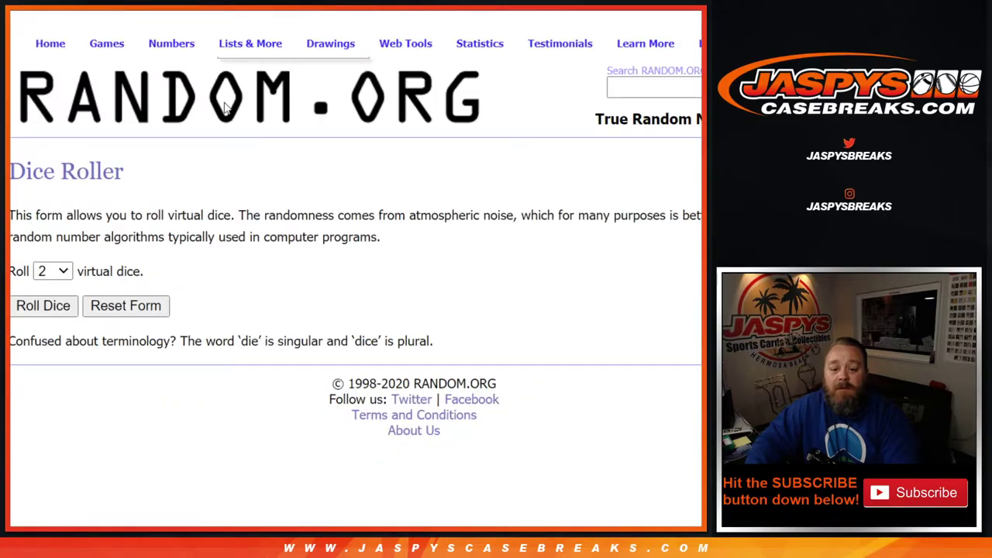
- Roll the two dice, then shuffle the customer name list three times
{"action": "left_click", "coordinate": [44, 307]}
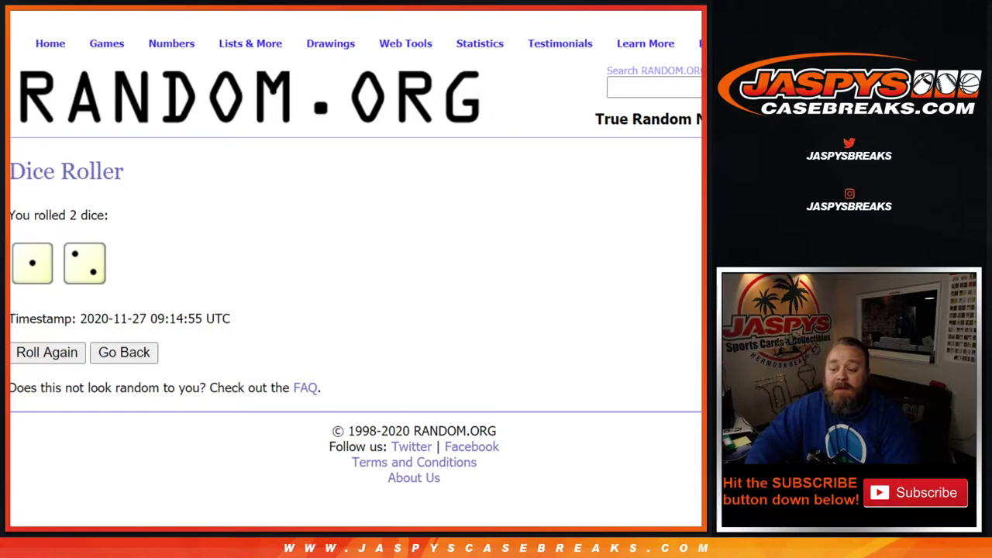
{"action": "left_click", "coordinate": [82, 403]}
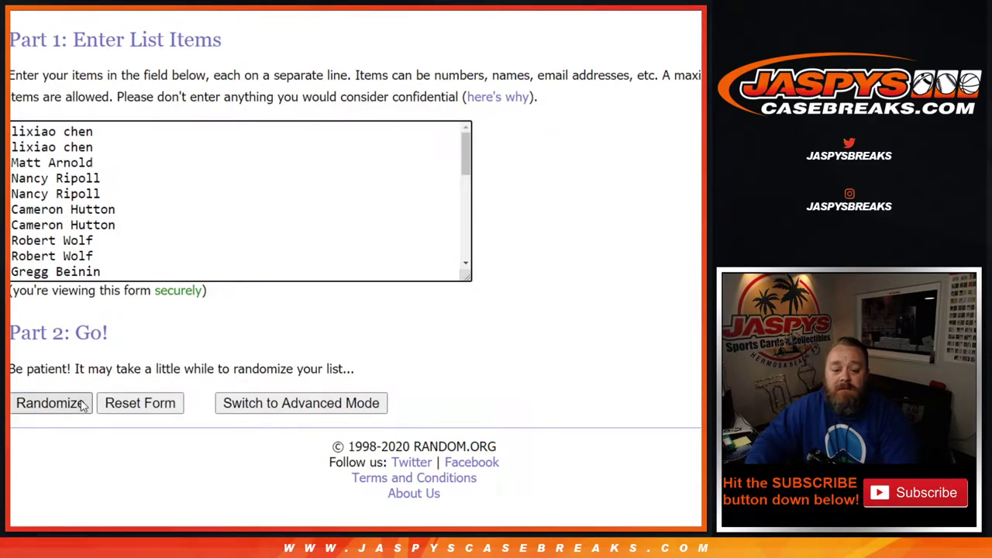
{"action": "scroll", "coordinate": [82, 403], "scroll_direction": "down", "scroll_amount": 5}
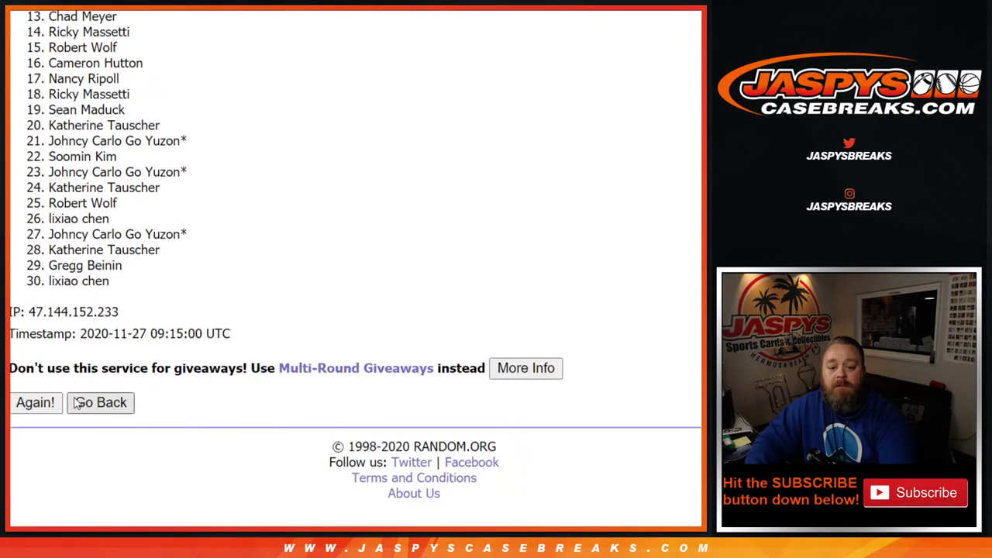
{"action": "left_click", "coordinate": [34, 411]}
{"action": "scroll", "coordinate": [37, 418], "scroll_direction": "down", "scroll_amount": 5}
{"action": "left_click", "coordinate": [35, 417]}
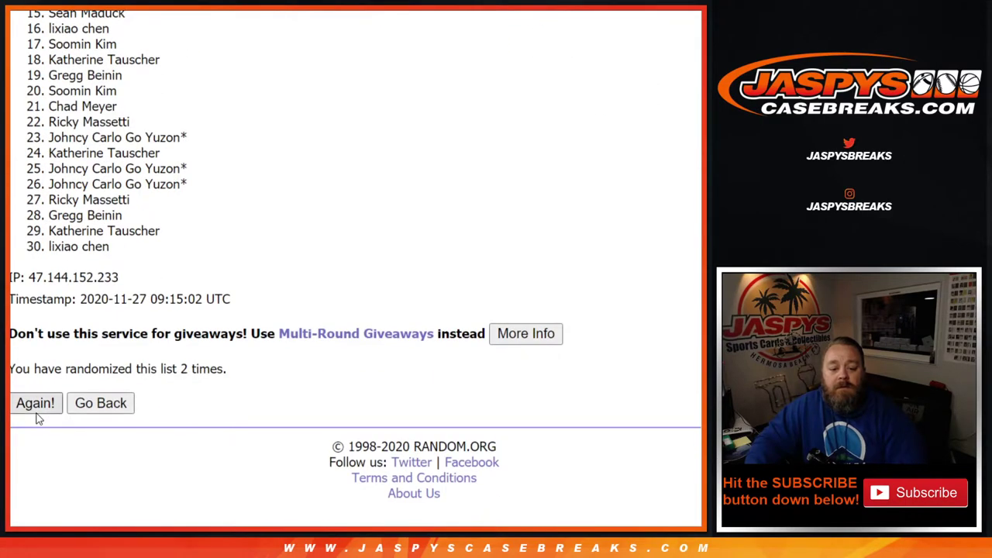
- Paste the shuffled customer names into column A of the break spreadsheet
{"action": "mouse_move", "coordinate": [49, 247]}
{"action": "left_mouse_down"}
{"action": "mouse_move", "coordinate": [137, 418]}
{"action": "mouse_move", "coordinate": [148, 514]}
{"action": "mouse_move", "coordinate": [160, 432]}
{"action": "mouse_move", "coordinate": [162, 463]}
{"action": "mouse_move", "coordinate": [166, 449]}
{"action": "left_mouse_up"}
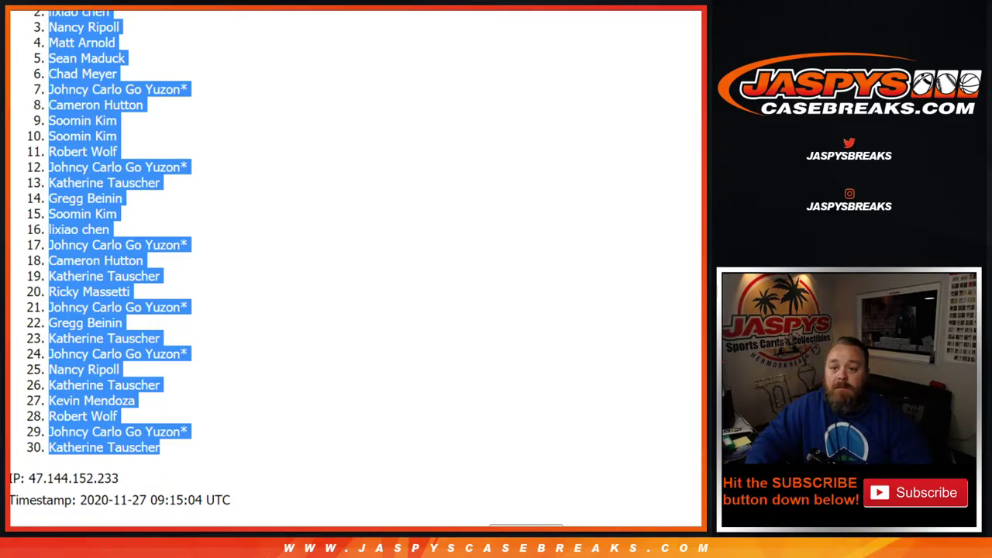
{"action": "left_click", "coordinate": [107, 9]}
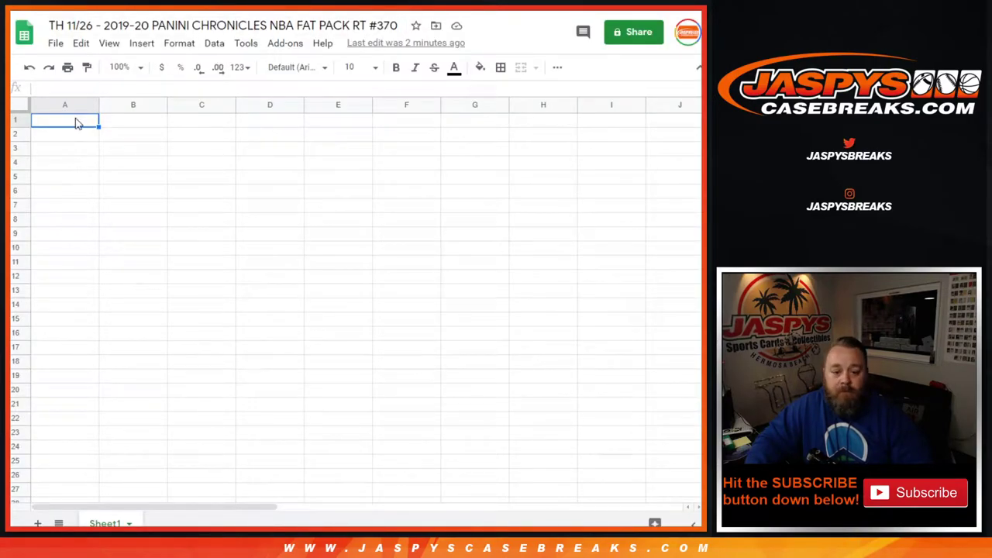
{"action": "key", "text": "ctrl+v"}
{"action": "key", "text": "ctrl+shift+Tab"}
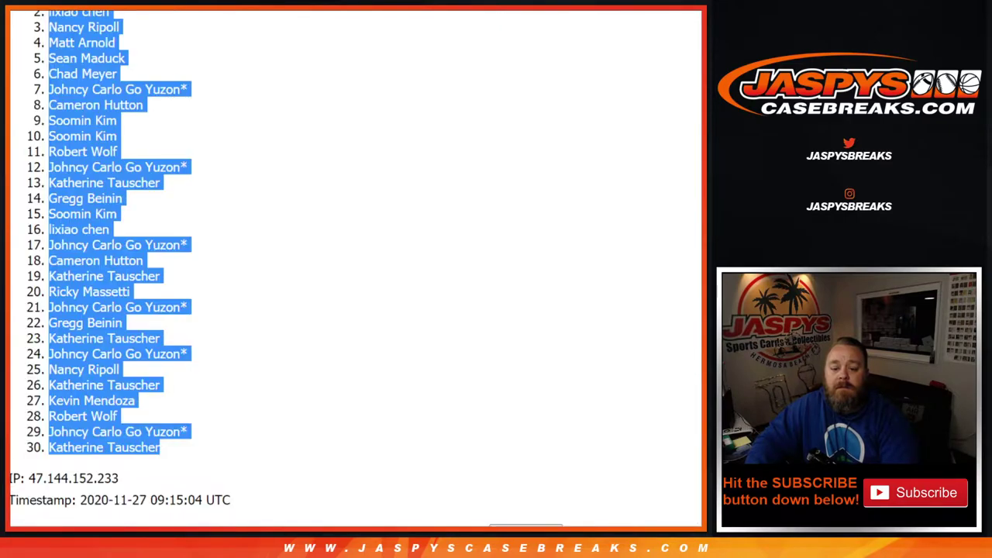
{"action": "scroll", "coordinate": [208, 316], "scroll_direction": "down", "scroll_amount": 2}
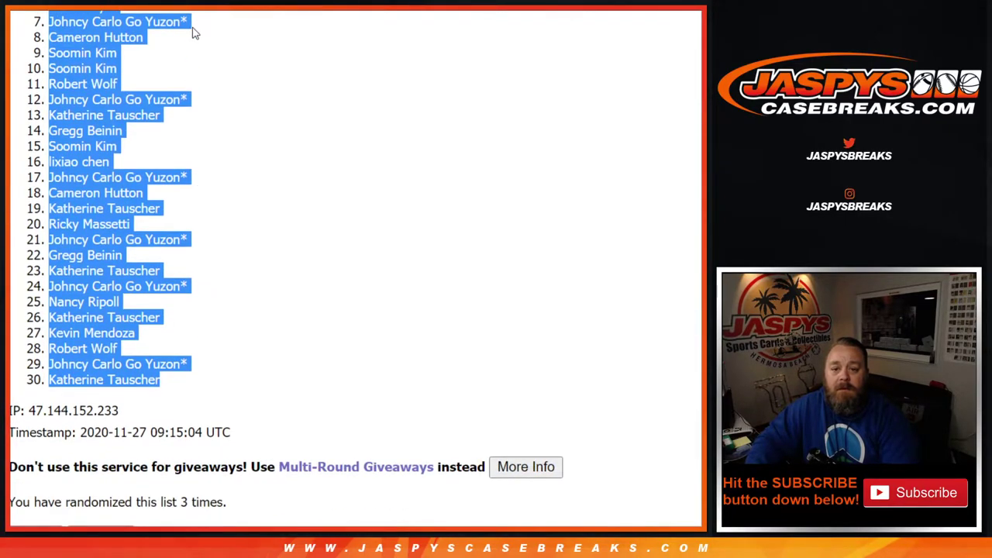
{"action": "key", "text": "ctrl+shift+Tab"}
{"action": "key", "text": "ctrl+shift+Tab"}
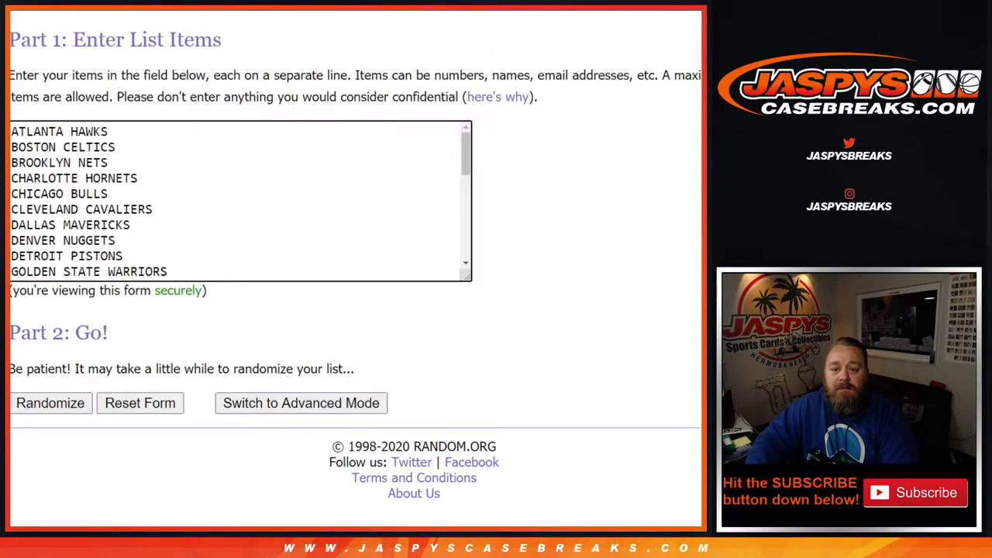
- Shuffle the NBA team list three times and copy all 30 teams for the spreadsheet
{"action": "left_click", "coordinate": [69, 397]}
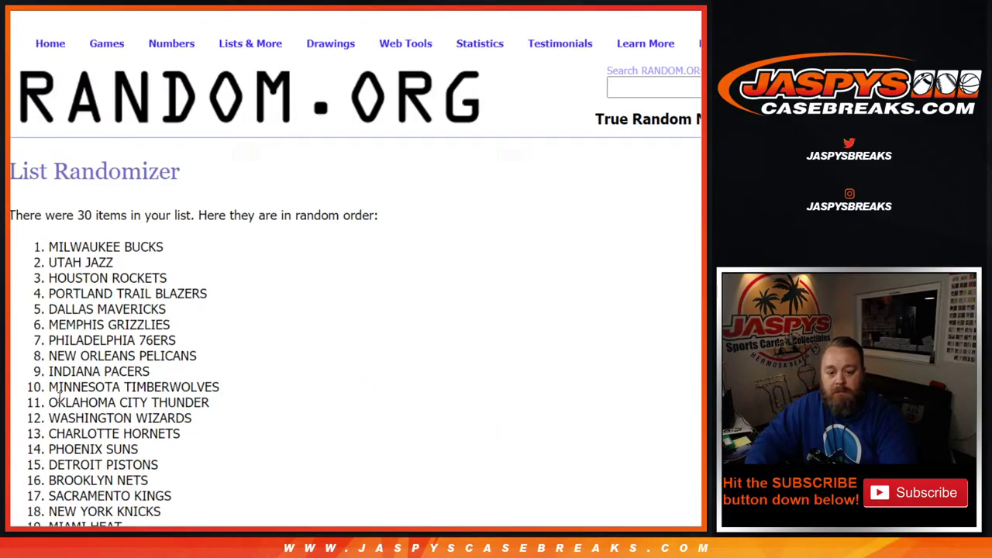
{"action": "scroll", "coordinate": [55, 397], "scroll_direction": "down", "scroll_amount": 5}
{"action": "left_click", "coordinate": [48, 409]}
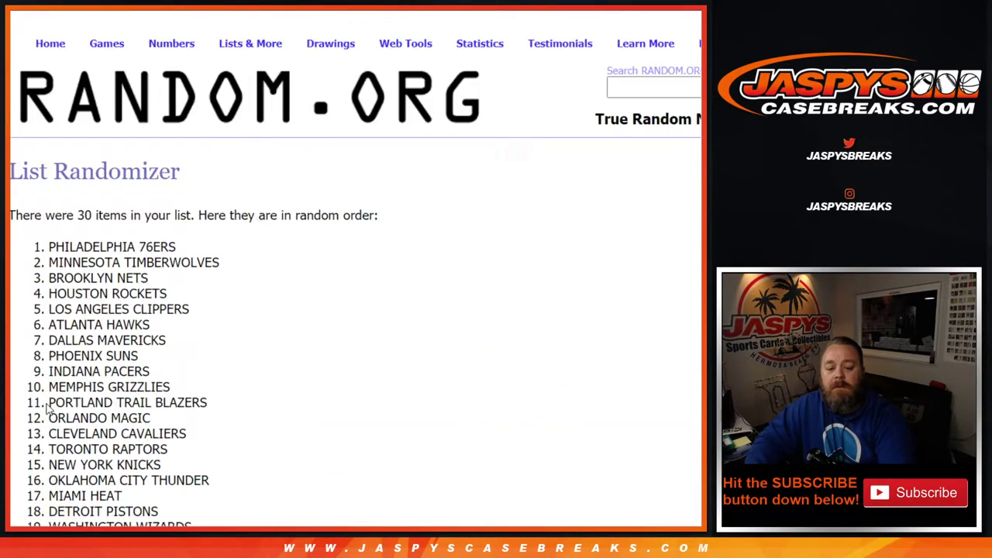
{"action": "scroll", "coordinate": [47, 407], "scroll_direction": "down", "scroll_amount": 5}
{"action": "left_click", "coordinate": [48, 407]}
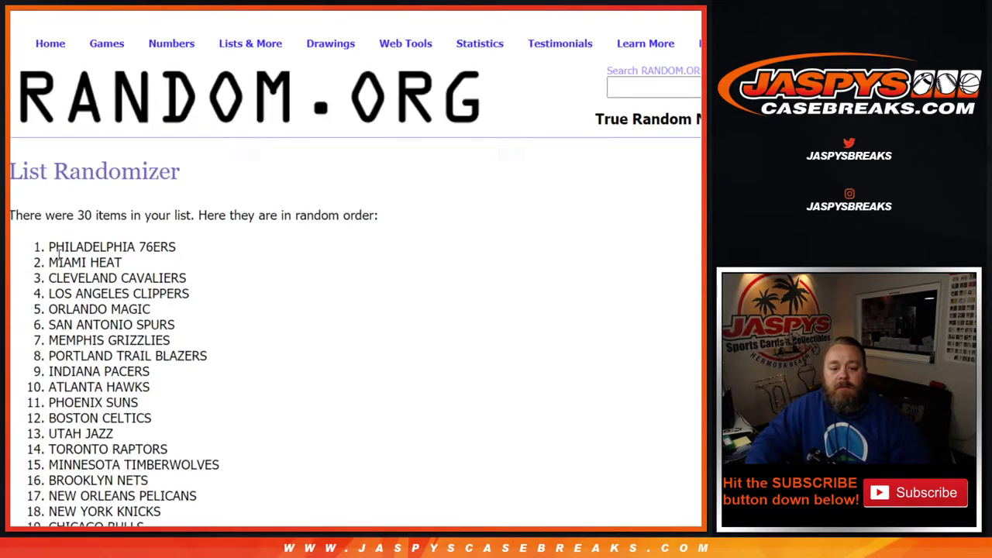
{"action": "mouse_move", "coordinate": [49, 247]}
{"action": "left_mouse_down"}
{"action": "mouse_move", "coordinate": [116, 496]}
{"action": "mouse_move", "coordinate": [458, 448]}
{"action": "mouse_move", "coordinate": [194, 279]}
{"action": "mouse_move", "coordinate": [220, 253]}
{"action": "left_mouse_up"}
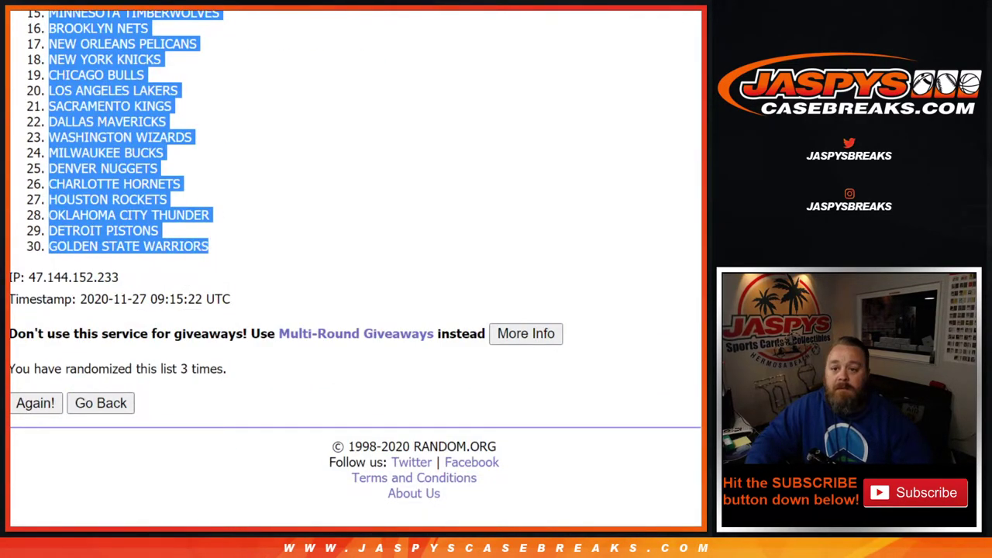
{"action": "key", "text": "ctrl+Tab"}
- Paste the shuffled teams starting at B1 and set the whole sheet to Arial
{"action": "left_click", "coordinate": [150, 127]}
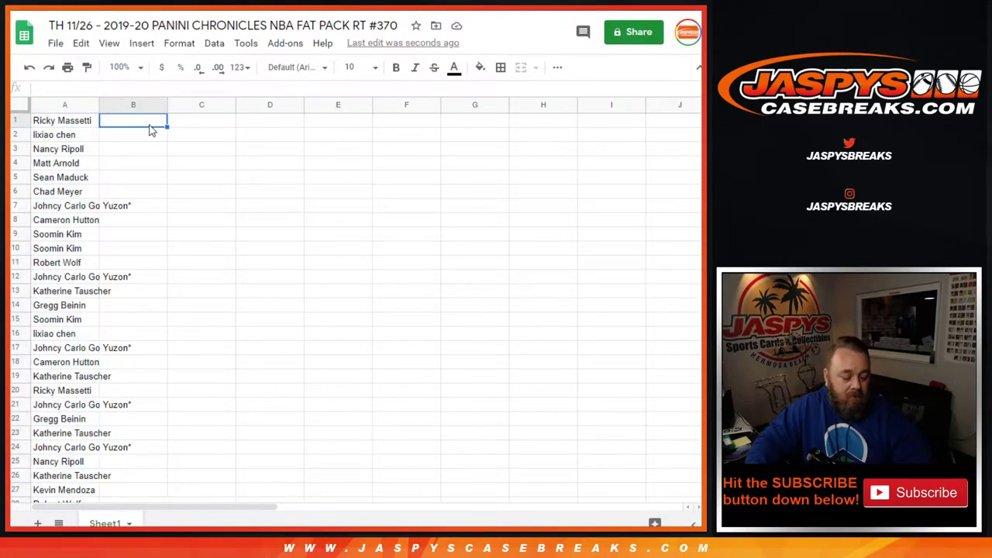
{"action": "key", "text": "ctrl+v"}
{"action": "left_click", "coordinate": [26, 104]}
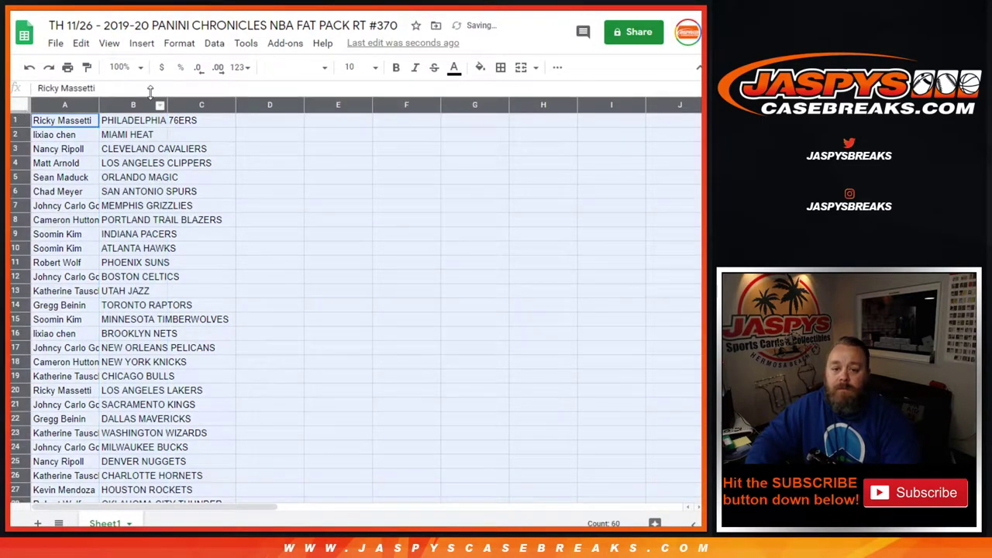
{"action": "left_click", "coordinate": [326, 67]}
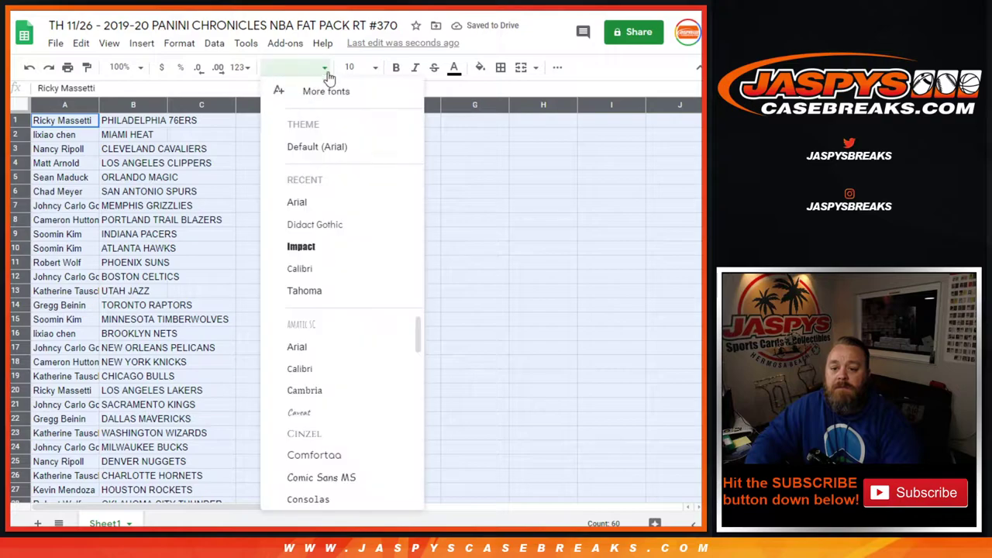
{"action": "left_click", "coordinate": [314, 146]}
- Enlarge all text to size 14 and auto-fit columns A and B
{"action": "left_click", "coordinate": [374, 68]}
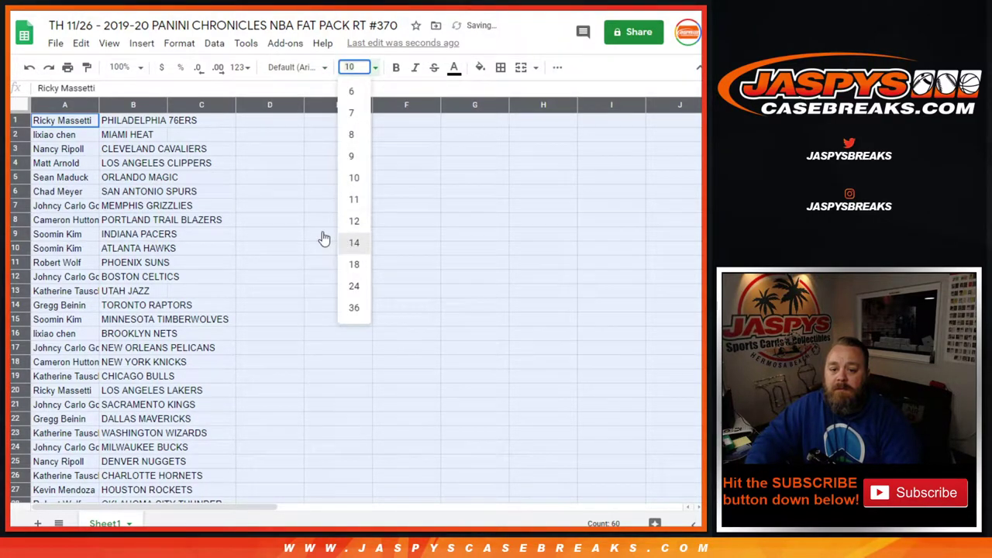
{"action": "left_click", "coordinate": [354, 242]}
{"action": "double_click", "coordinate": [99, 105]}
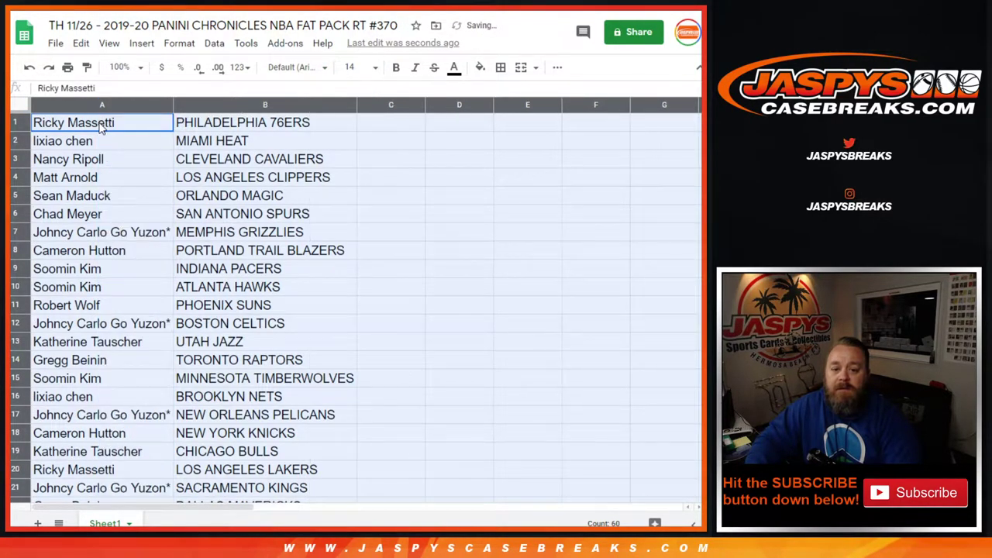
{"action": "mouse_move", "coordinate": [99, 123]}
{"action": "left_mouse_down"}
{"action": "mouse_move", "coordinate": [209, 124]}
{"action": "mouse_move", "coordinate": [218, 149]}
{"action": "mouse_move", "coordinate": [193, 264]}
{"action": "mouse_move", "coordinate": [199, 429]}
{"action": "mouse_move", "coordinate": [223, 507]}
{"action": "mouse_move", "coordinate": [264, 438]}
{"action": "left_mouse_up"}
- Give A1:B30 all borders and bold text, and auto-fit column A to the longest name
{"action": "left_click", "coordinate": [500, 67]}
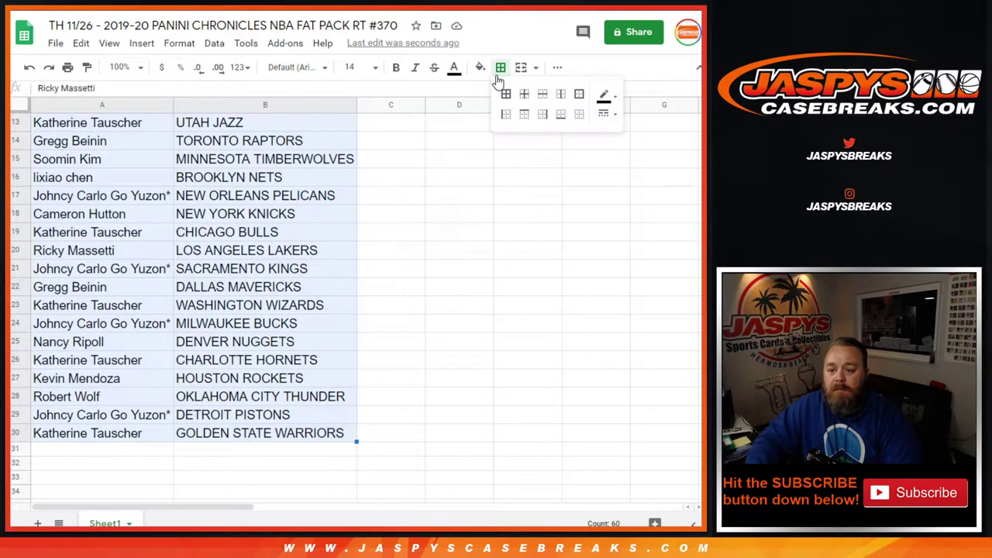
{"action": "left_click", "coordinate": [506, 94]}
{"action": "left_click", "coordinate": [395, 70]}
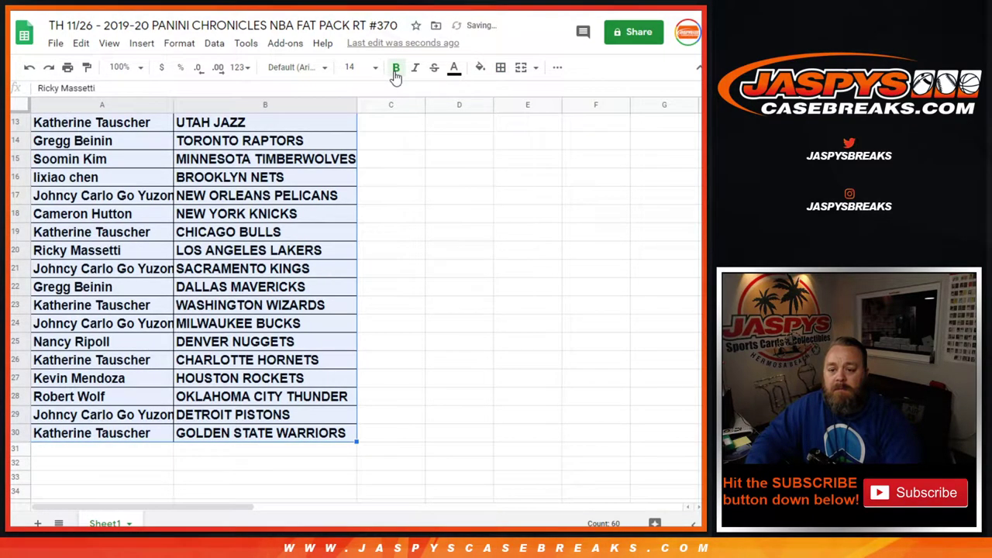
{"action": "double_click", "coordinate": [172, 105]}
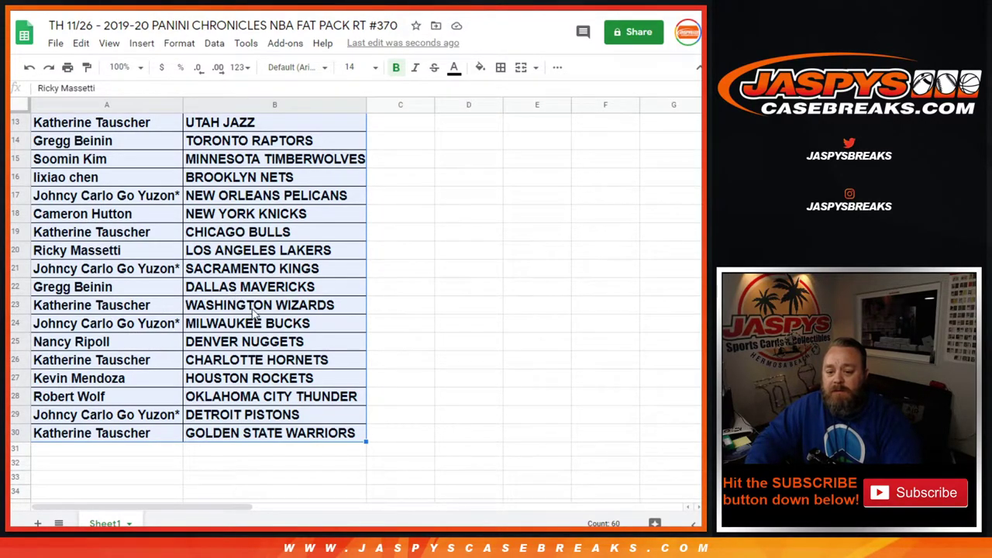
{"action": "scroll", "coordinate": [256, 313], "scroll_direction": "up", "scroll_amount": 1}
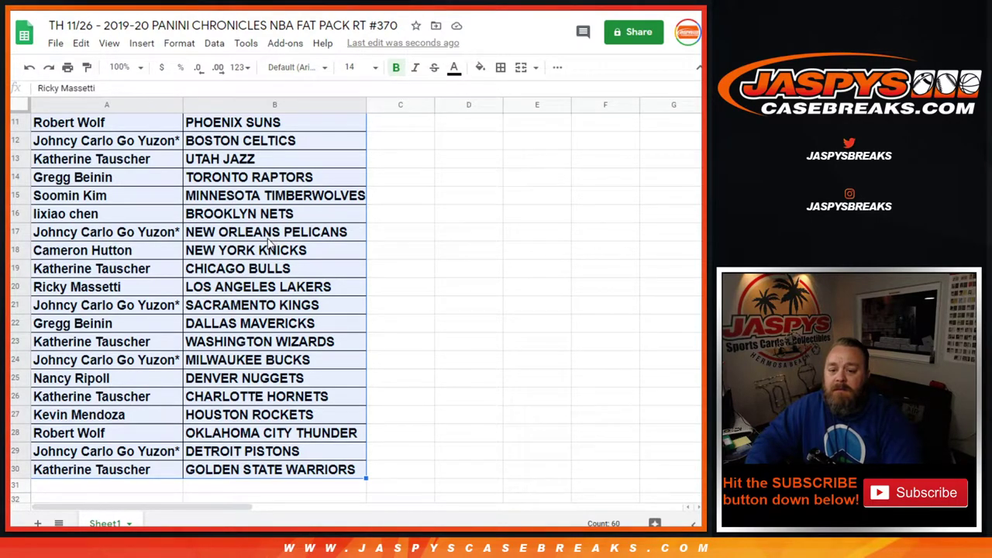
{"action": "scroll", "coordinate": [268, 242], "scroll_direction": "up", "scroll_amount": 3}
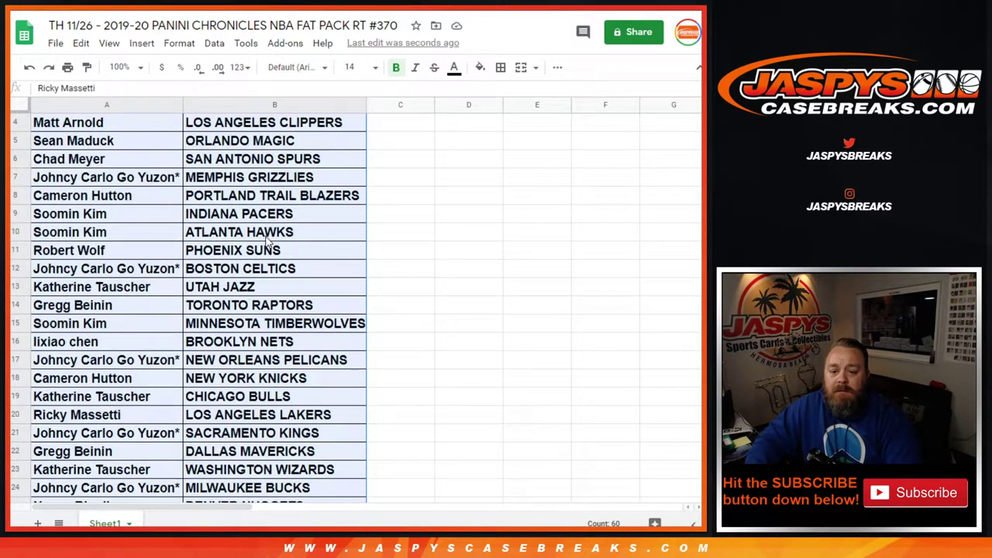
{"action": "scroll", "coordinate": [229, 249], "scroll_direction": "up", "scroll_amount": 2}
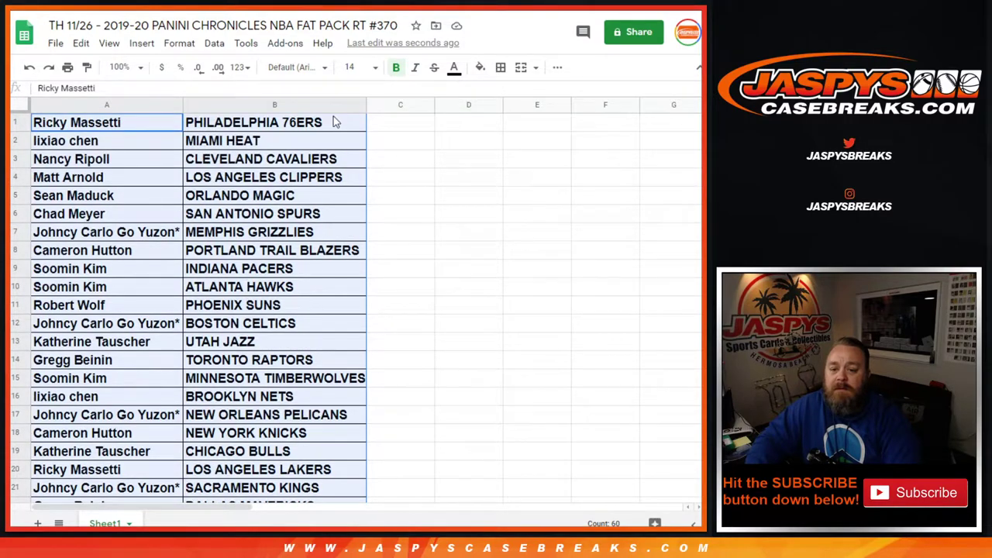
- Sort the sheet A→Z by team and print it in portrait with a workbook-title header
{"action": "left_click", "coordinate": [358, 108]}
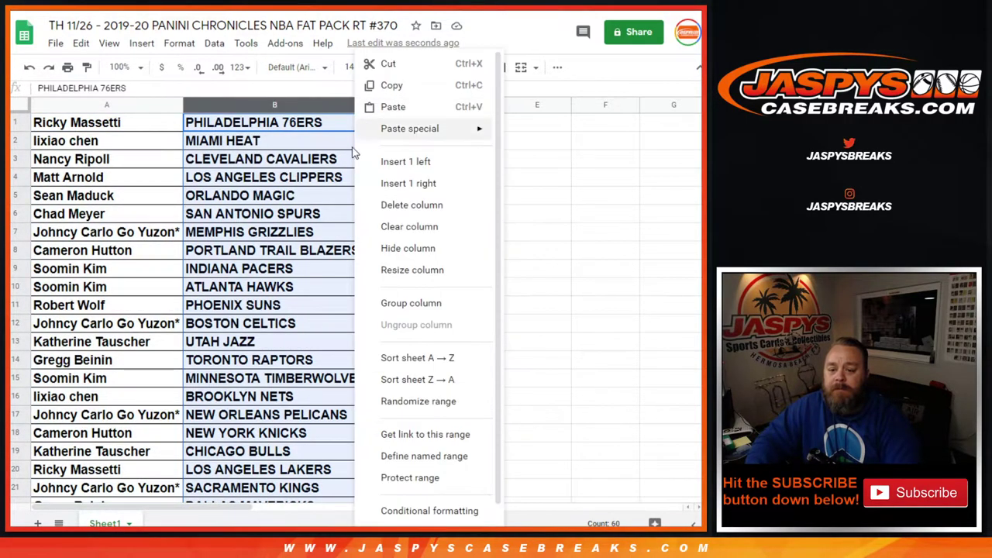
{"action": "left_click", "coordinate": [387, 357]}
{"action": "left_click", "coordinate": [55, 42]}
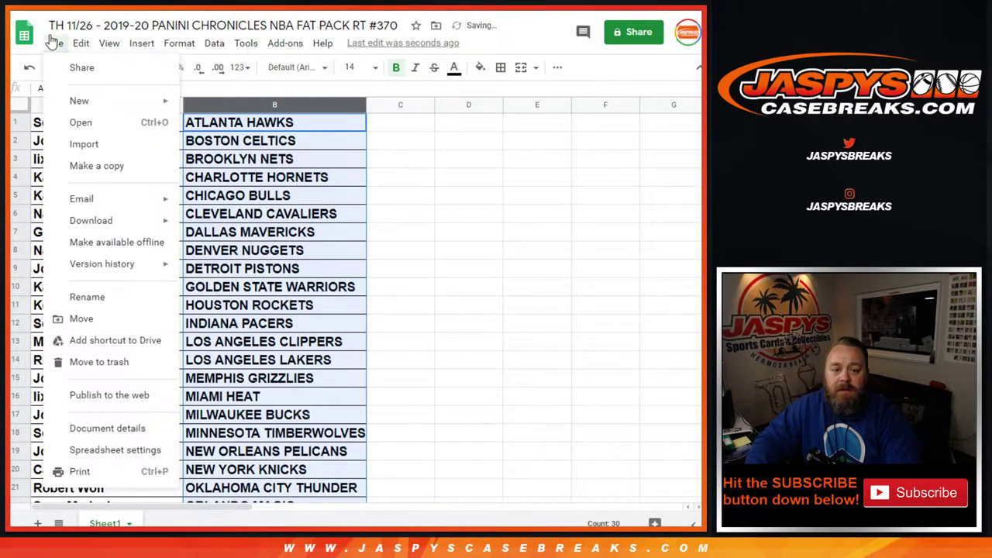
{"action": "left_click", "coordinate": [92, 472]}
{"action": "left_click", "coordinate": [617, 193]}
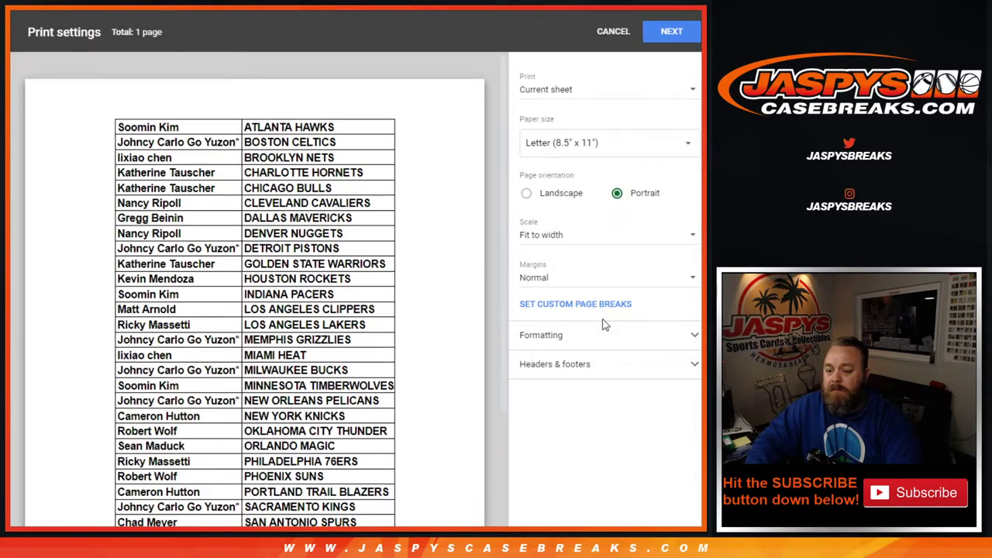
{"action": "left_click", "coordinate": [592, 364]}
{"action": "left_click", "coordinate": [541, 416]}
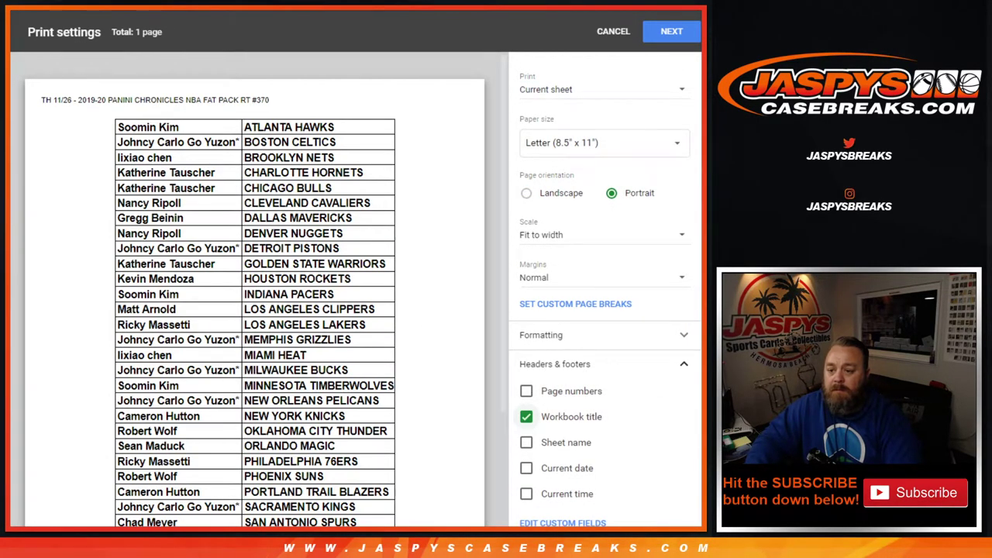
{"action": "left_click", "coordinate": [671, 31]}
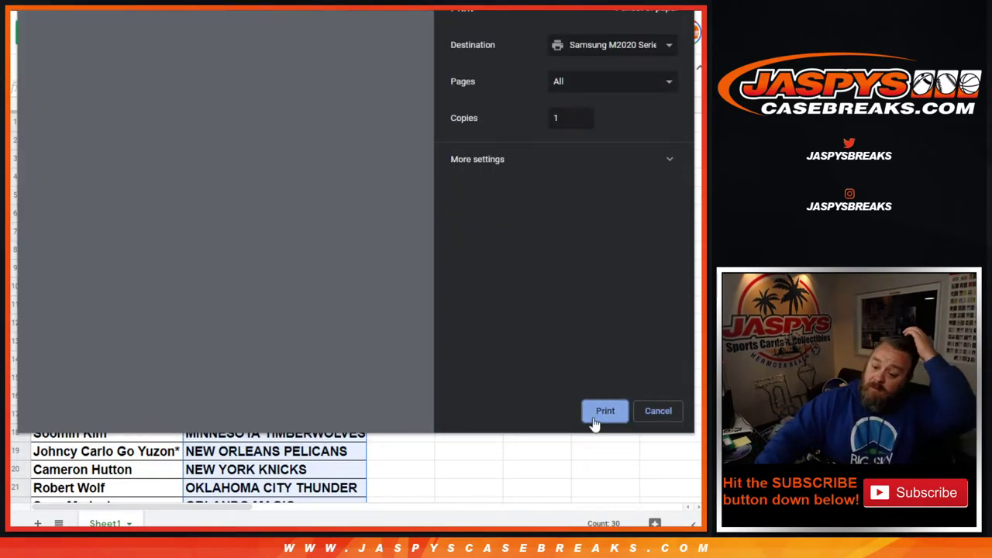
{"action": "left_click", "coordinate": [596, 415]}
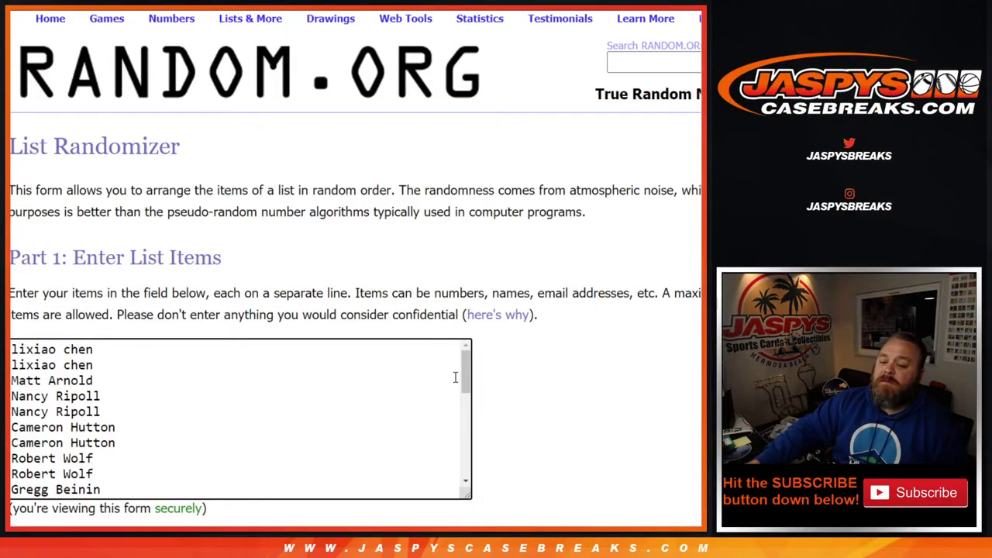
- Roll the two dice, getting 1 and 6 for a total of seven
{"action": "left_click_drag", "start_coordinate": [465, 377], "coordinate": [466, 394]}
{"action": "key", "text": "ctrl+End"}
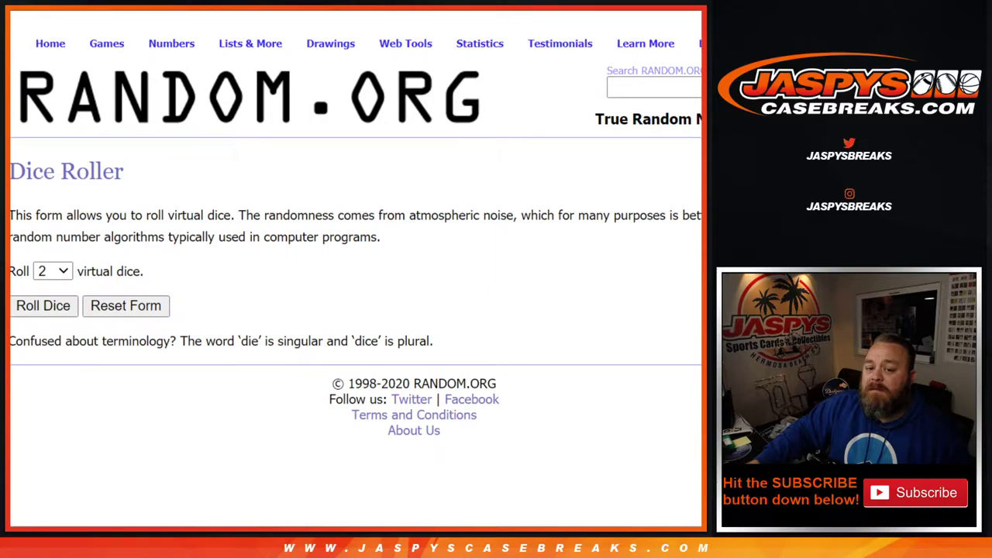
{"action": "left_click", "coordinate": [60, 311]}
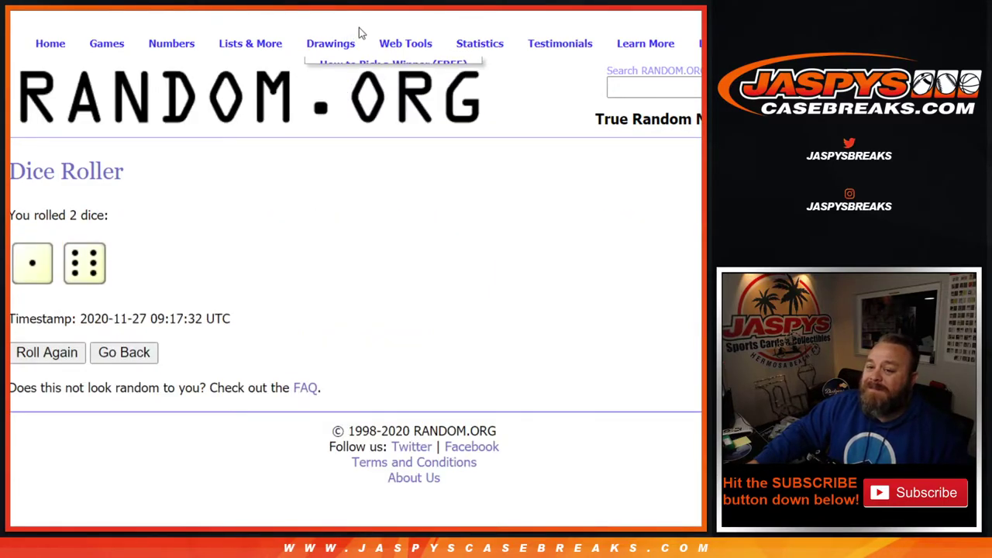
- Randomize the customer list on the List Randomizer seven times in a row
{"action": "left_click", "coordinate": [359, 2]}
{"action": "scroll", "coordinate": [217, 258], "scroll_direction": "down", "scroll_amount": 3}
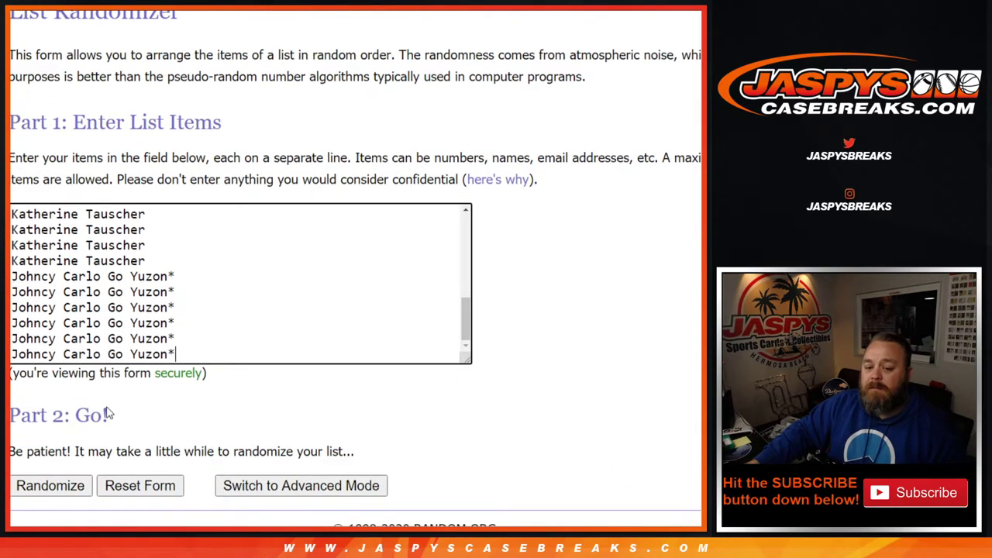
{"action": "left_click", "coordinate": [49, 483]}
{"action": "scroll", "coordinate": [62, 489], "scroll_direction": "down", "scroll_amount": 5}
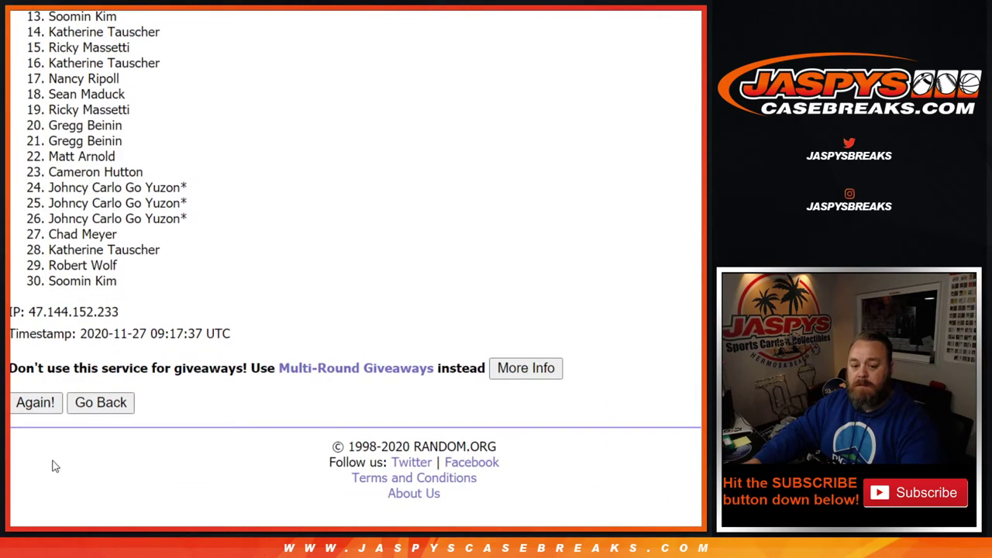
{"action": "left_click", "coordinate": [35, 403]}
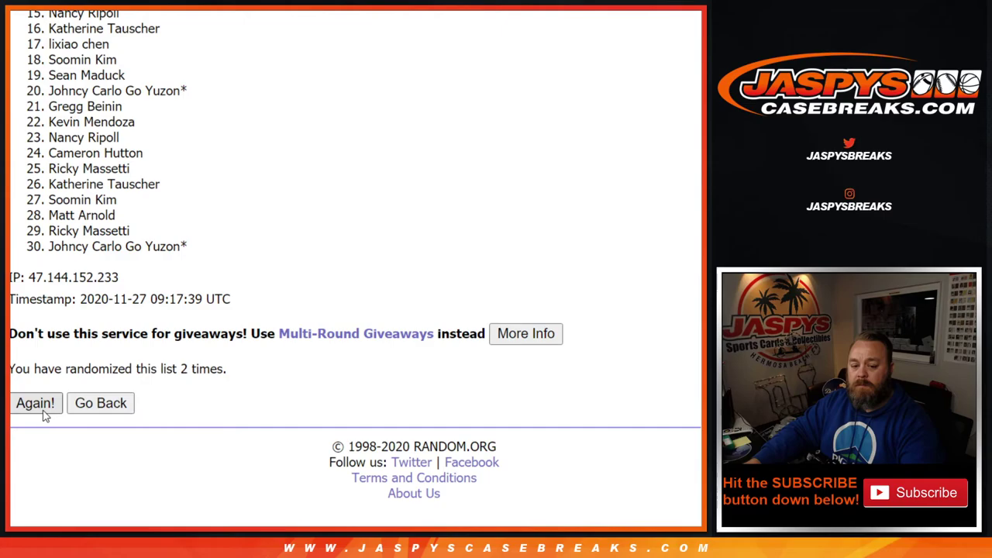
{"action": "left_click", "coordinate": [43, 411]}
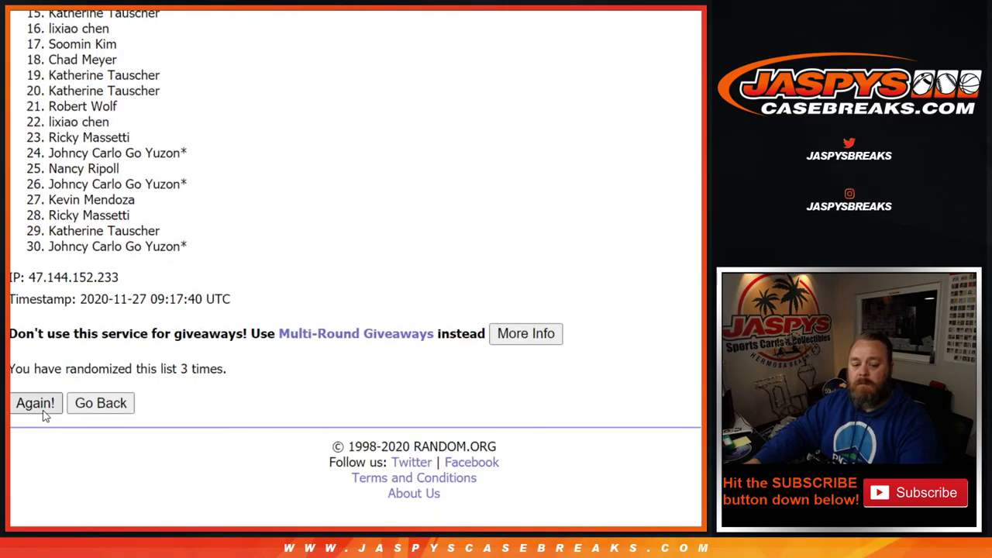
{"action": "left_click", "coordinate": [35, 403]}
{"action": "left_click", "coordinate": [45, 413]}
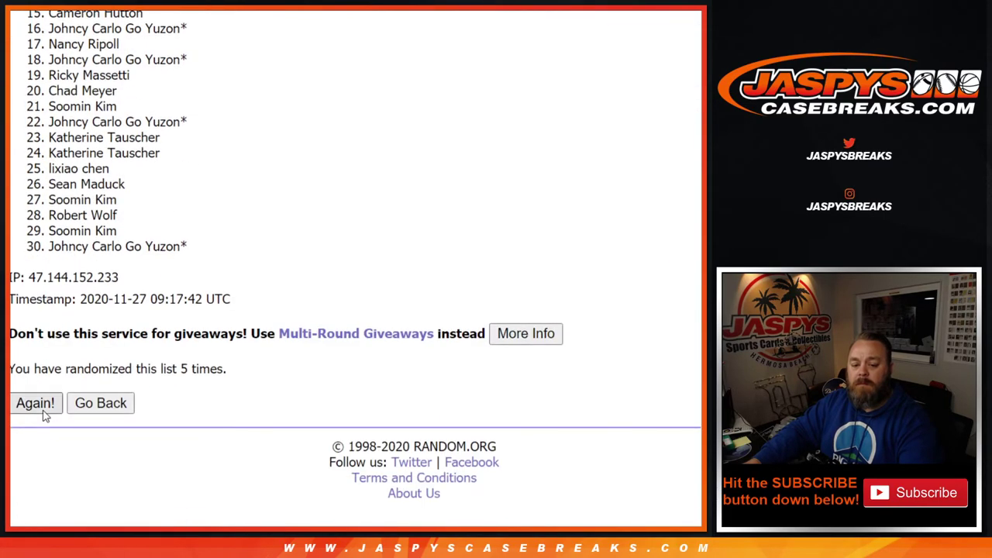
{"action": "left_click", "coordinate": [35, 403]}
{"action": "left_click", "coordinate": [35, 403]}
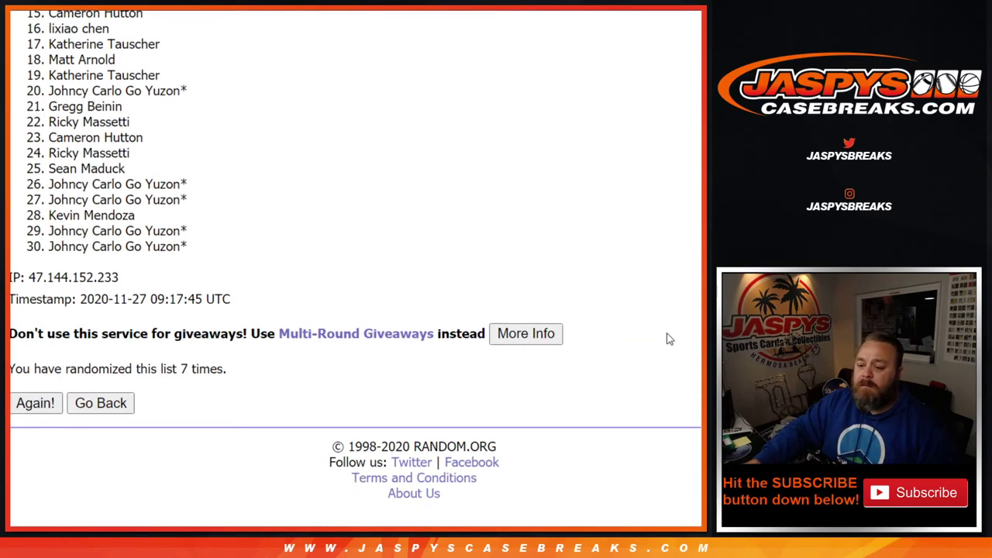
- Return to the top of the final 30-item results and select the winning customer at number 1
{"action": "scroll", "coordinate": [356, 265], "scroll_direction": "up", "scroll_amount": 1}
{"action": "scroll", "coordinate": [697, 302], "scroll_direction": "up", "scroll_amount": 1}
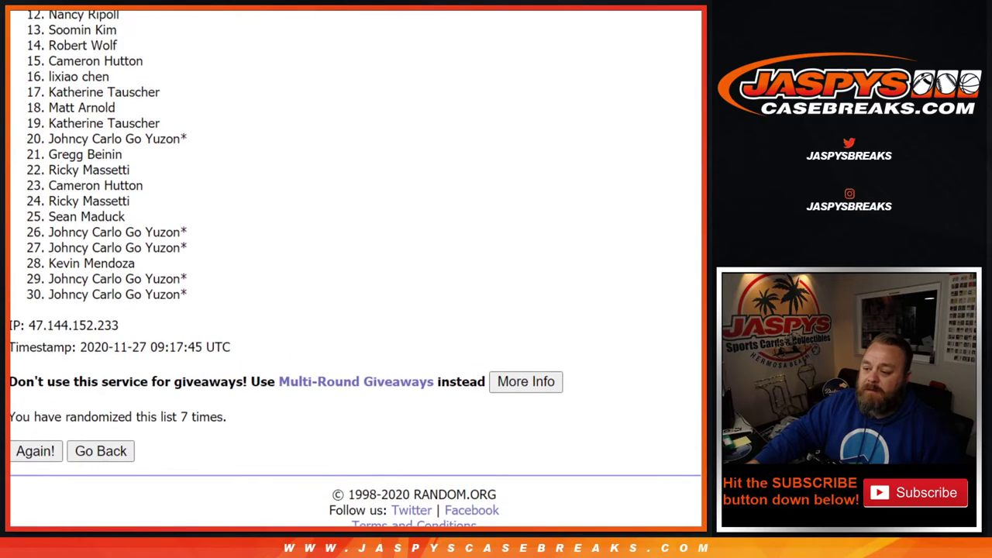
{"action": "scroll", "coordinate": [698, 302], "scroll_direction": "up", "scroll_amount": 2}
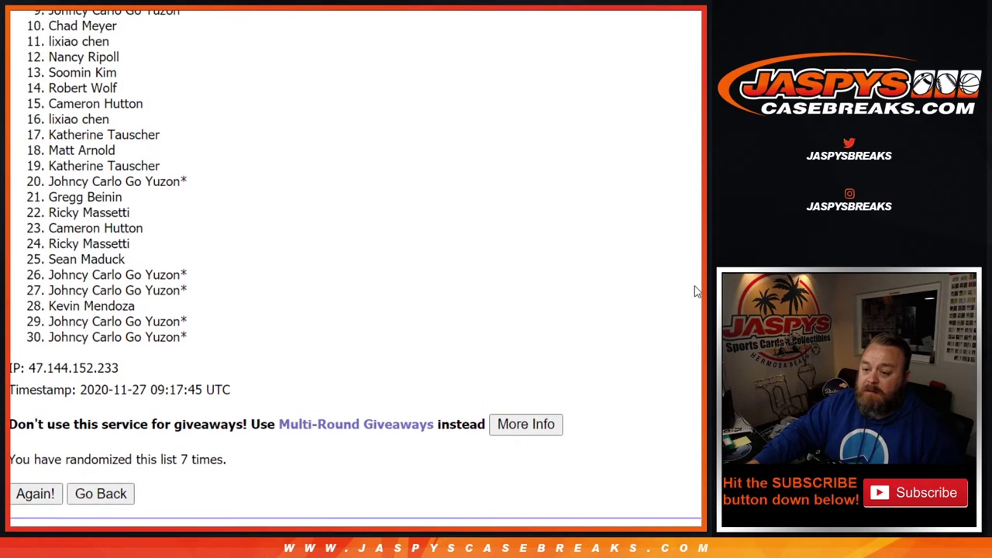
{"action": "scroll", "coordinate": [696, 276], "scroll_direction": "up", "scroll_amount": 2}
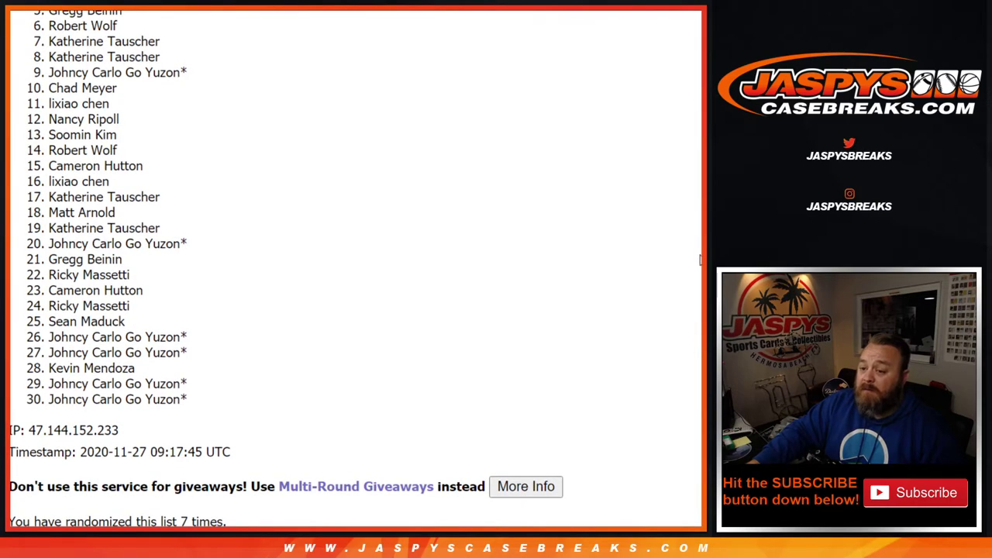
{"action": "scroll", "coordinate": [700, 261], "scroll_direction": "up", "scroll_amount": 2}
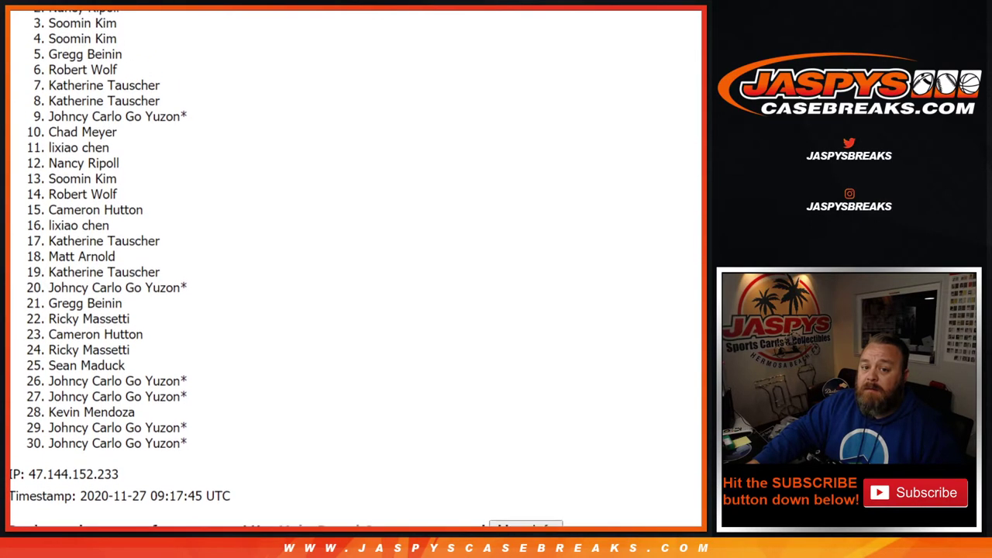
{"action": "scroll", "coordinate": [356, 268], "scroll_direction": "up", "scroll_amount": 1}
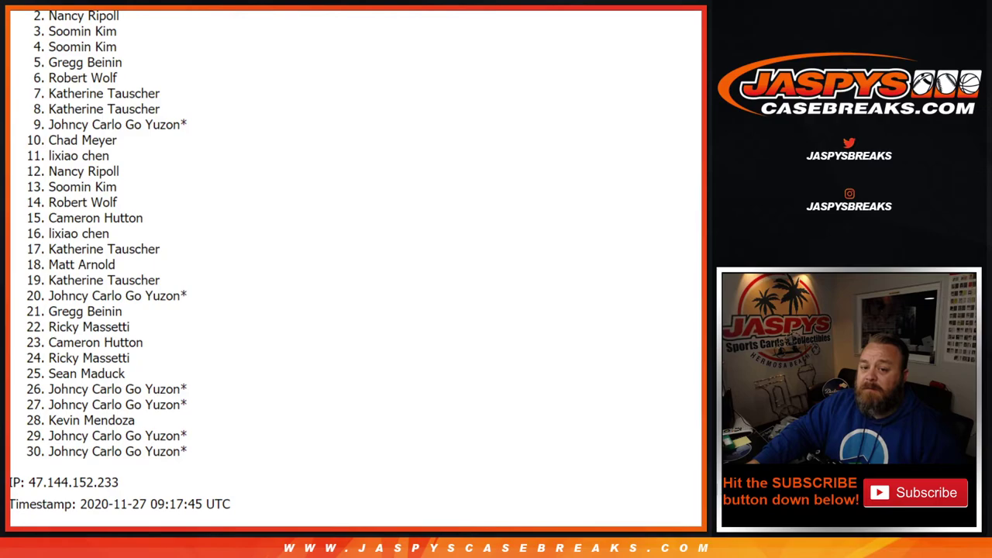
{"action": "scroll", "coordinate": [690, 228], "scroll_direction": "up", "scroll_amount": 1}
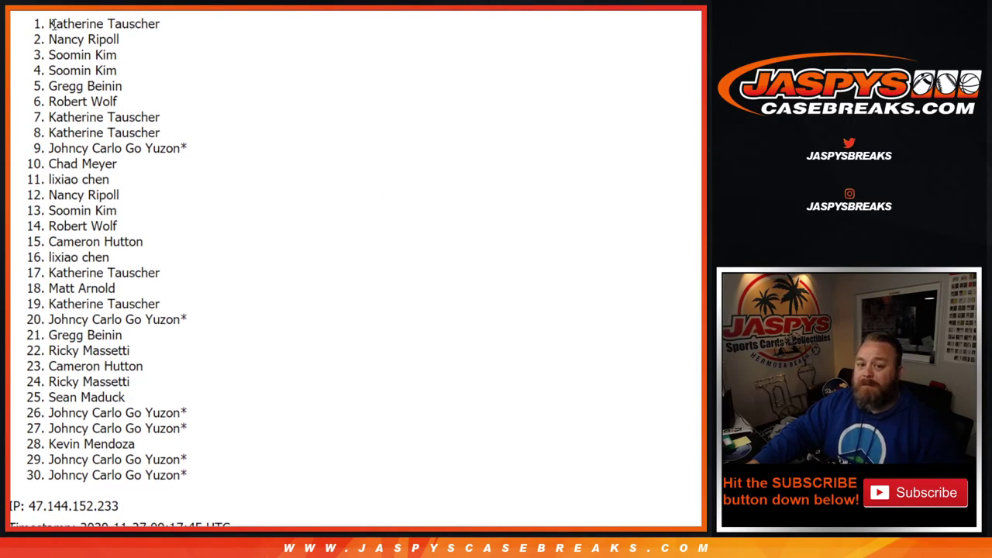
{"action": "mouse_move", "coordinate": [50, 23]}
{"action": "left_mouse_down"}
{"action": "mouse_move", "coordinate": [115, 24]}
{"action": "mouse_move", "coordinate": [172, 113]}
{"action": "left_mouse_up"}
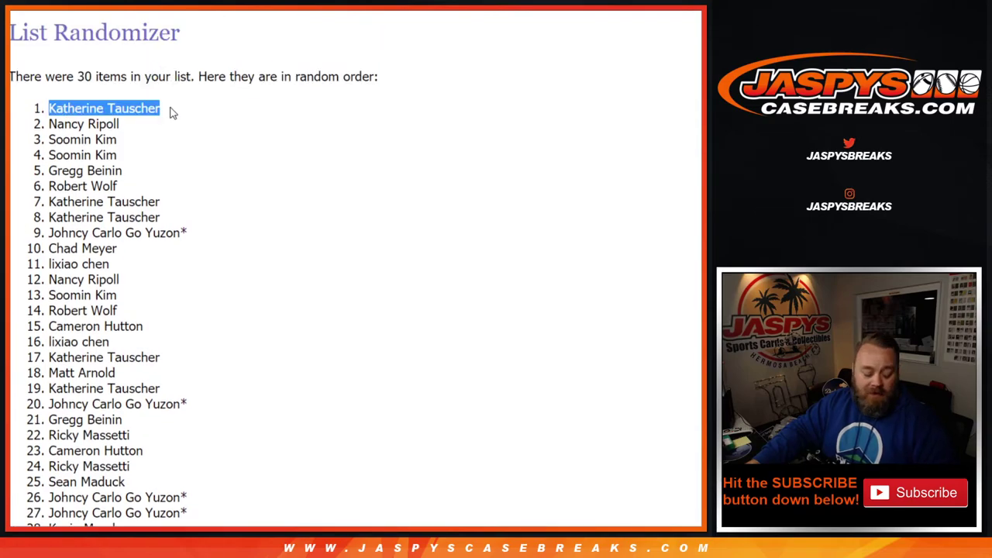